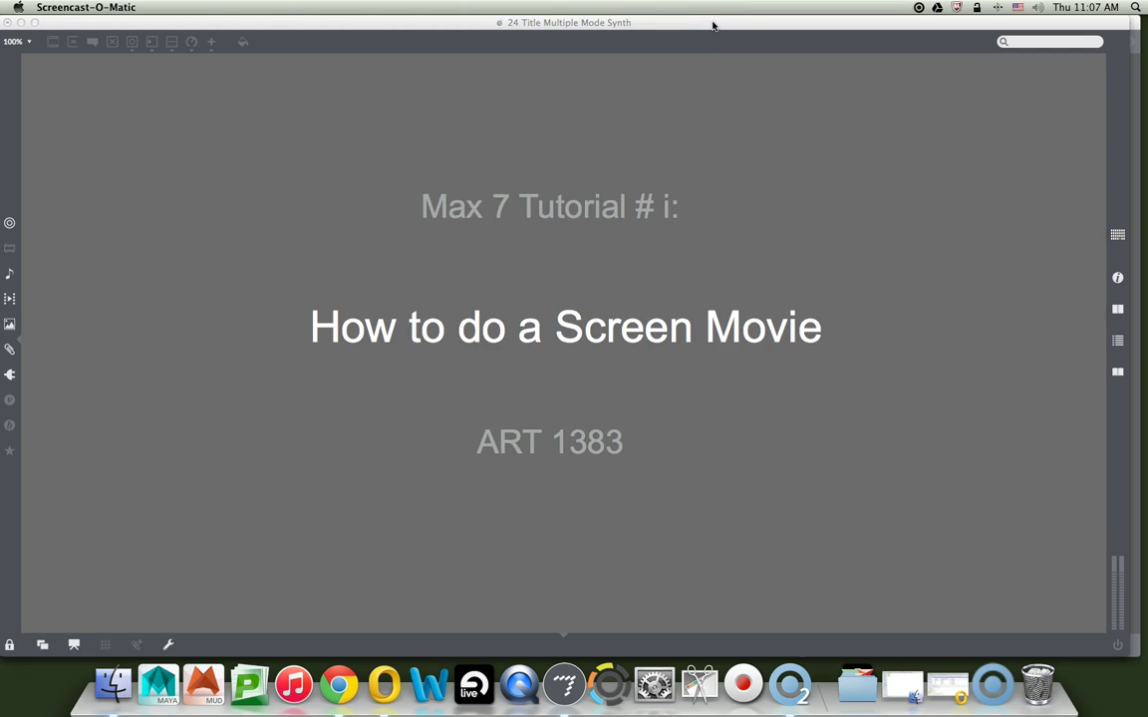
Close the title patch and bring the keyboard synth patch to the front.
left_click(712, 23)
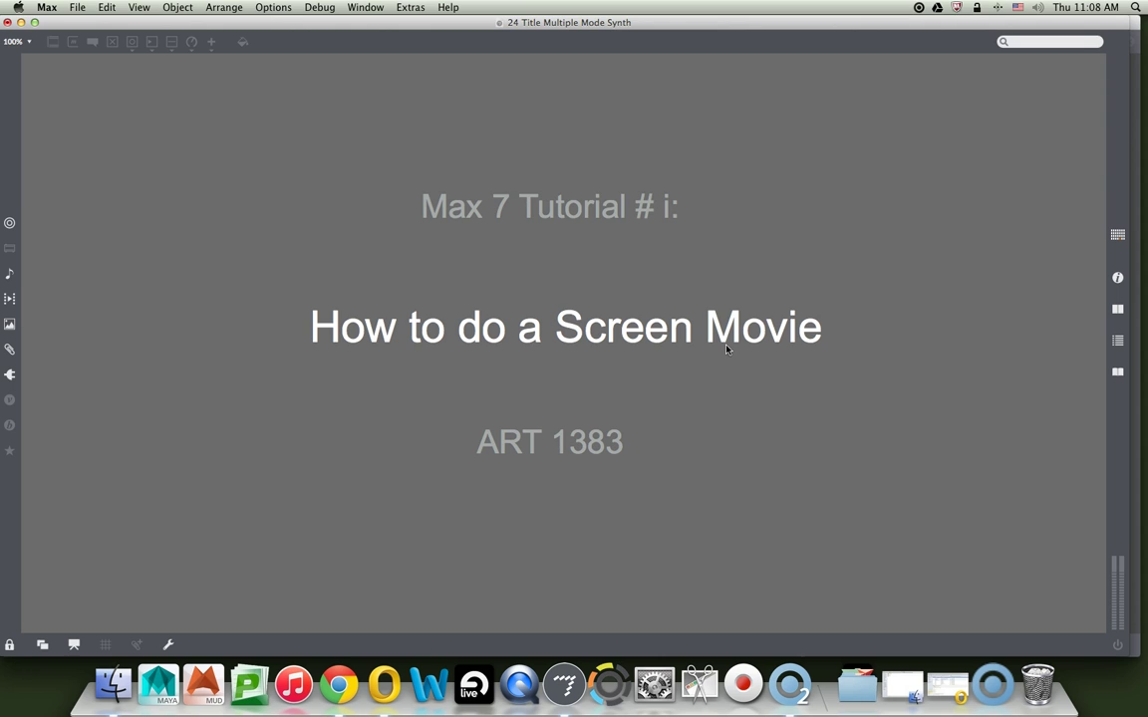
key("super+w")
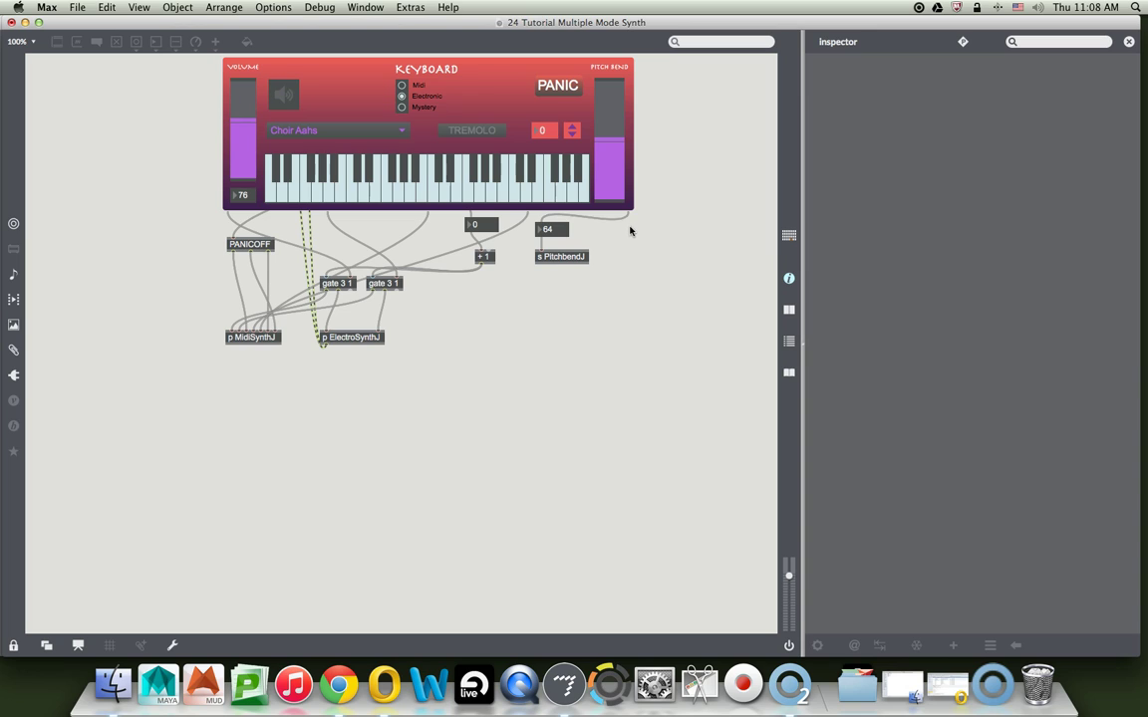
left_click(645, 240)
left_click(616, 276)
Switch to QuickTime Player, create a new screen recording and place its recording window below the keyboard interface.
left_click(517, 694)
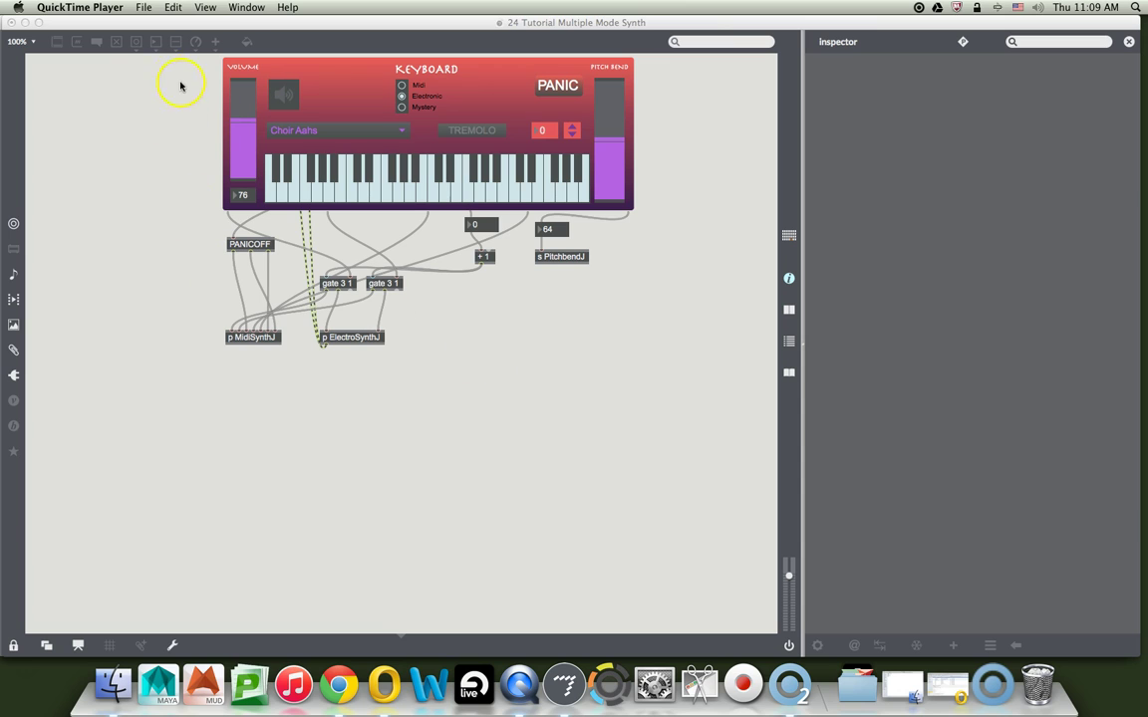
left_click(145, 8)
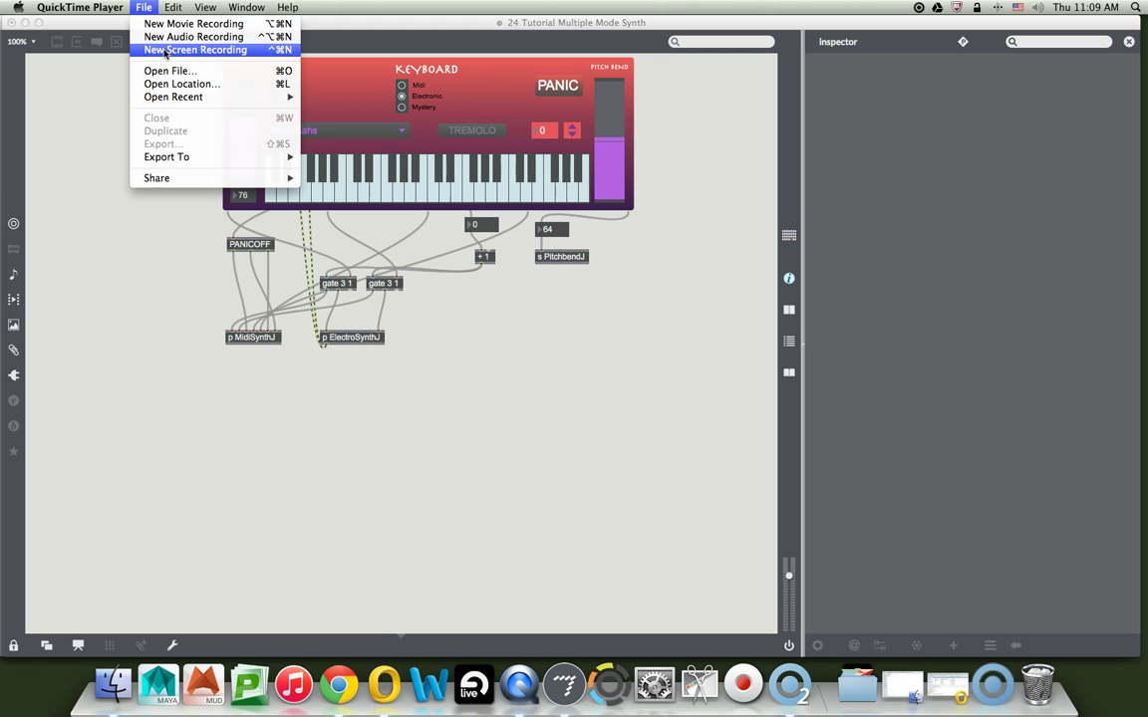
left_click(166, 50)
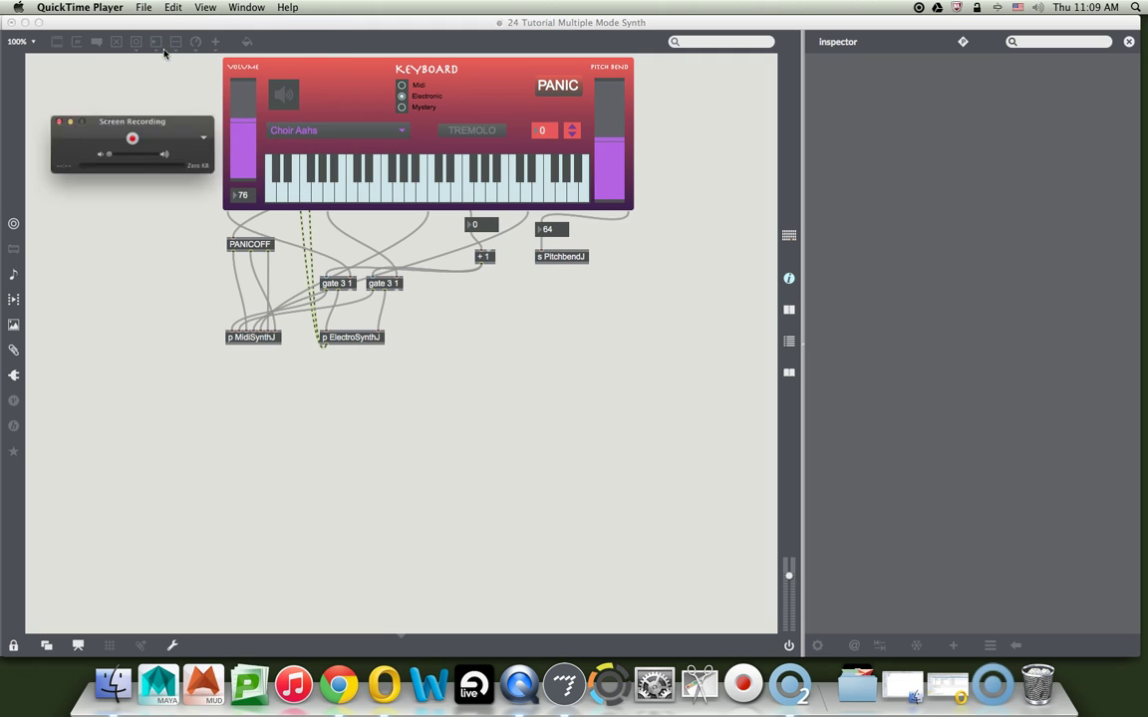
left_click_drag(186, 123, 613, 329)
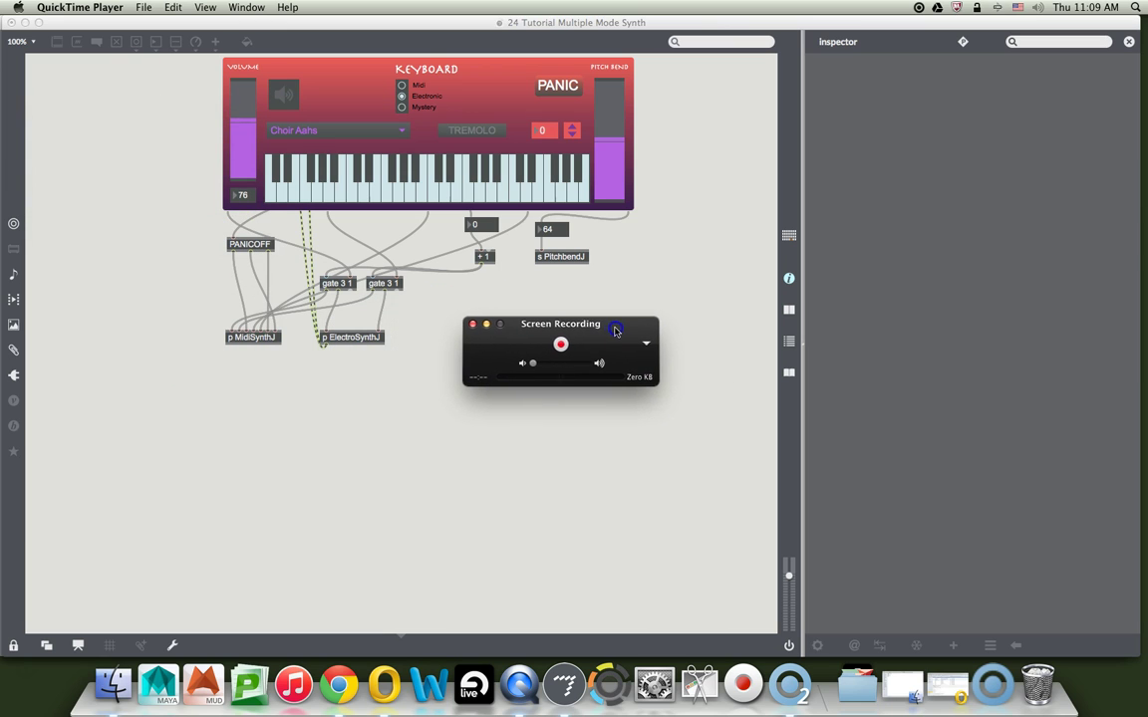
Select FCA610 (1553) as the screen recording's microphone, keeping the monitor volume at minimum.
left_click(531, 366)
left_click(546, 368)
left_click(645, 346)
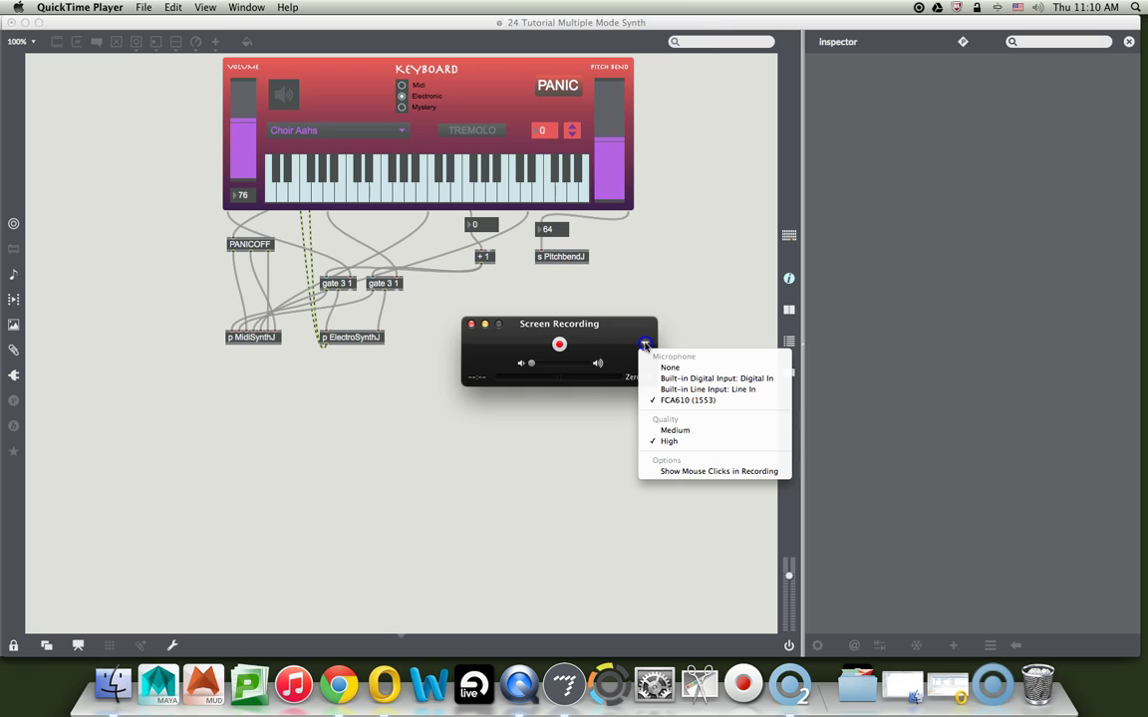
left_click(673, 403)
left_click(695, 405)
left_click(678, 313)
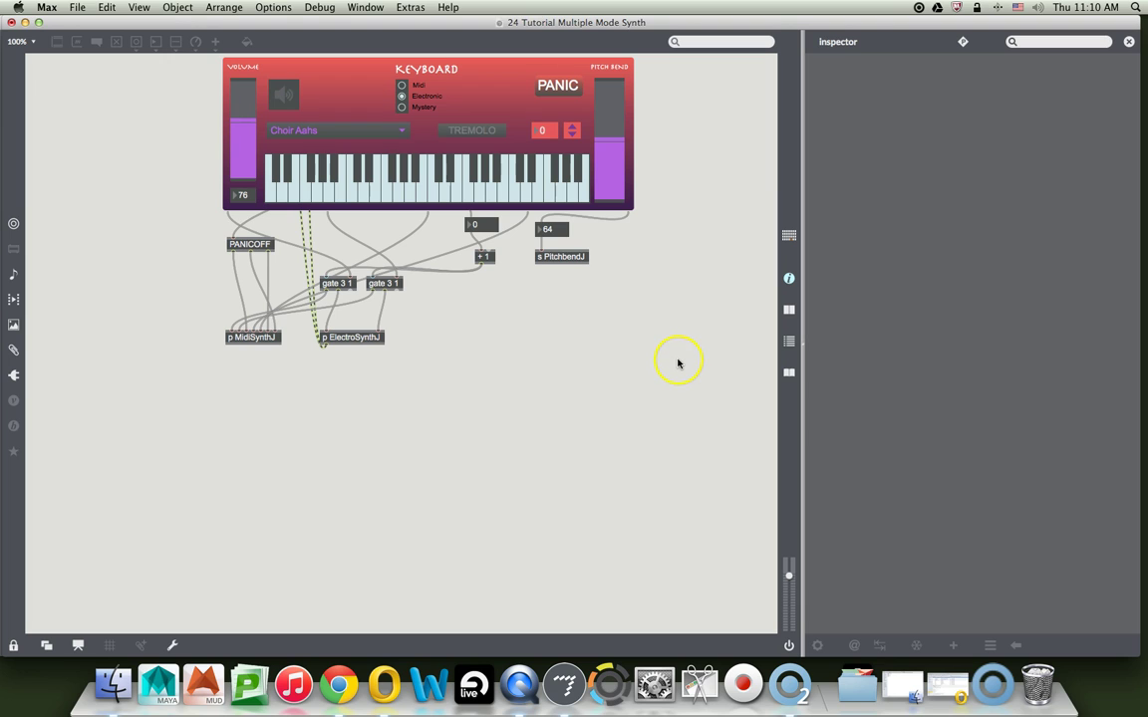
Return to QuickTime Player and start recording only the screen region around the keyboard interface.
left_click(518, 683)
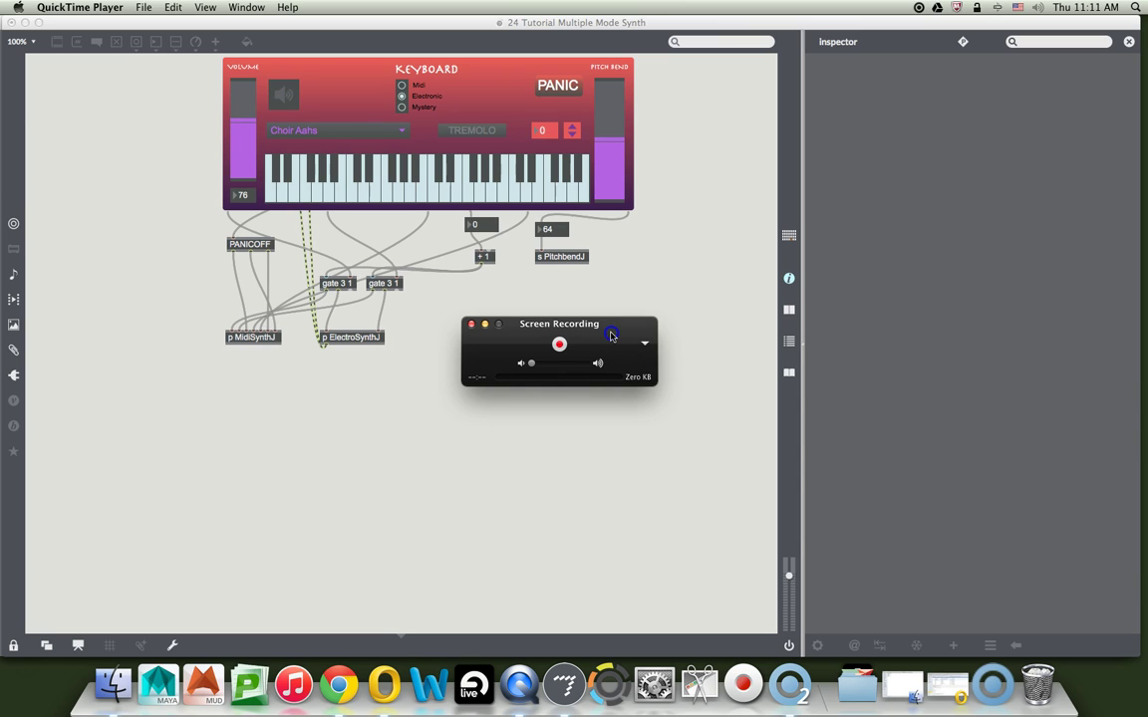
left_click_drag(610, 336, 176, 74)
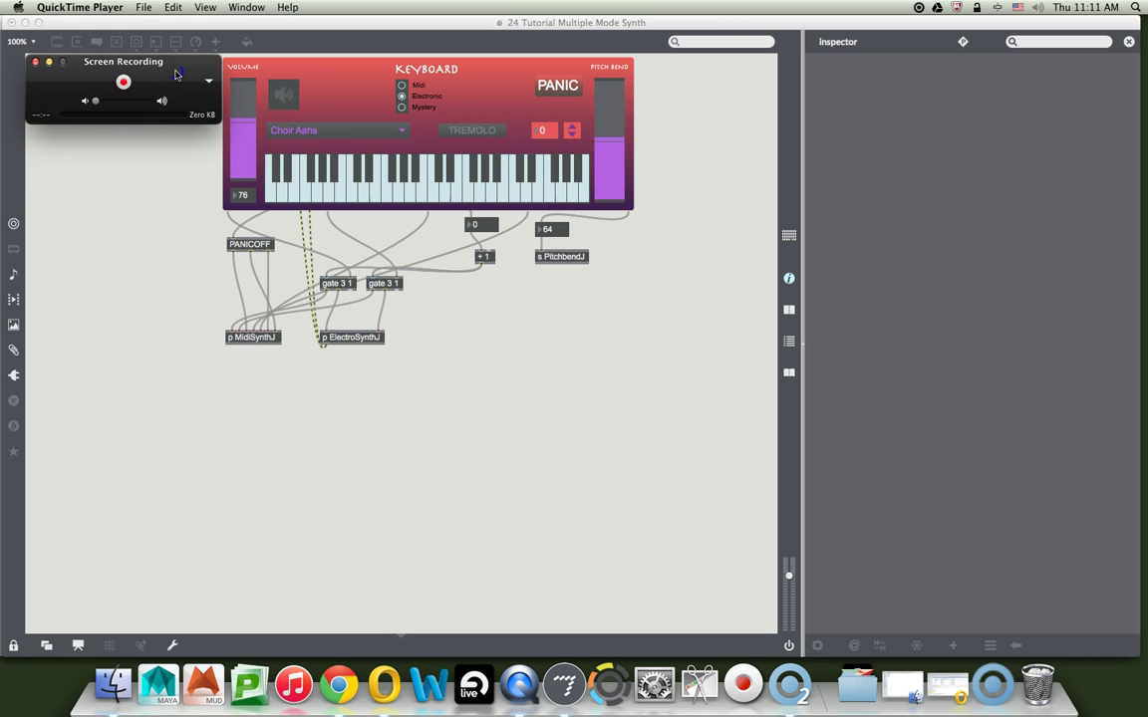
left_click_drag(176, 74, 712, 525)
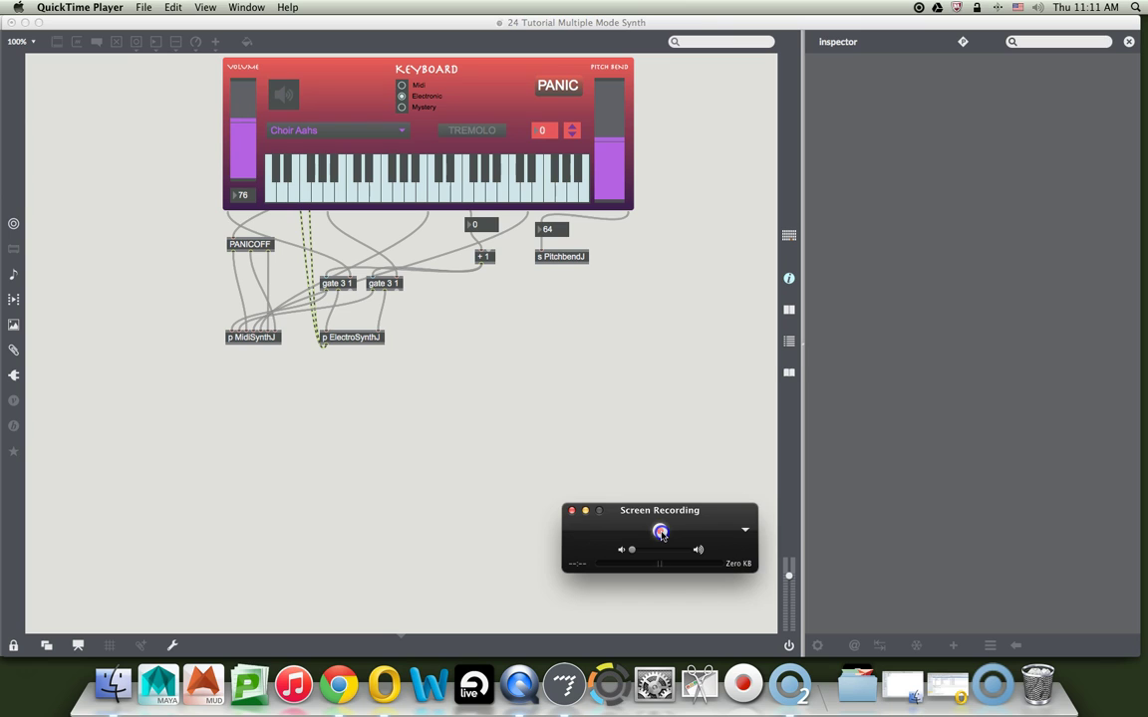
left_click(661, 533)
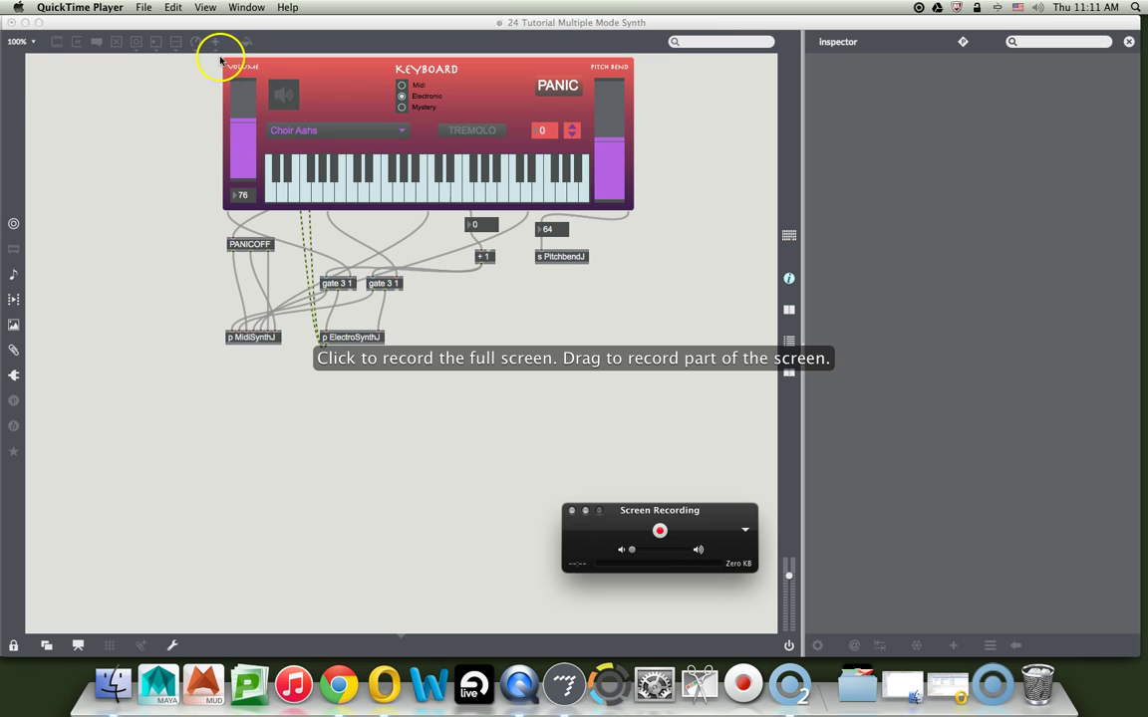
left_click_drag(220, 56, 633, 218)
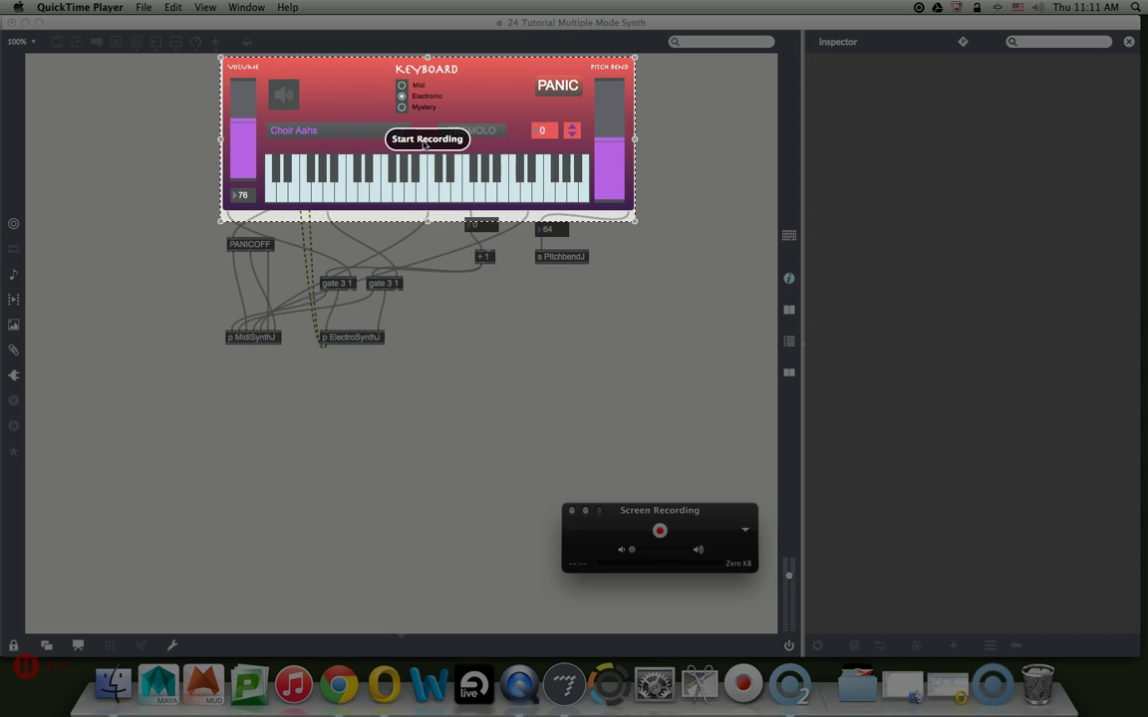
left_click(424, 140)
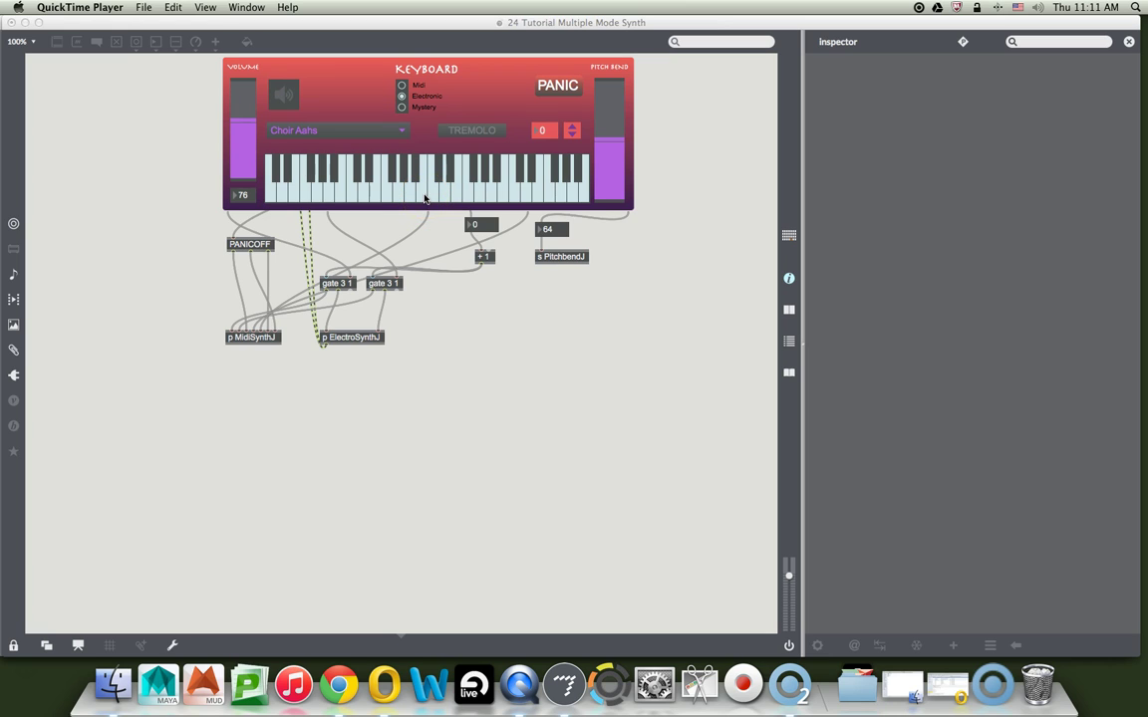
Play a note on the synth keyboard, stop the screen recording and move the resulting movie below the keyboard.
left_click(425, 199)
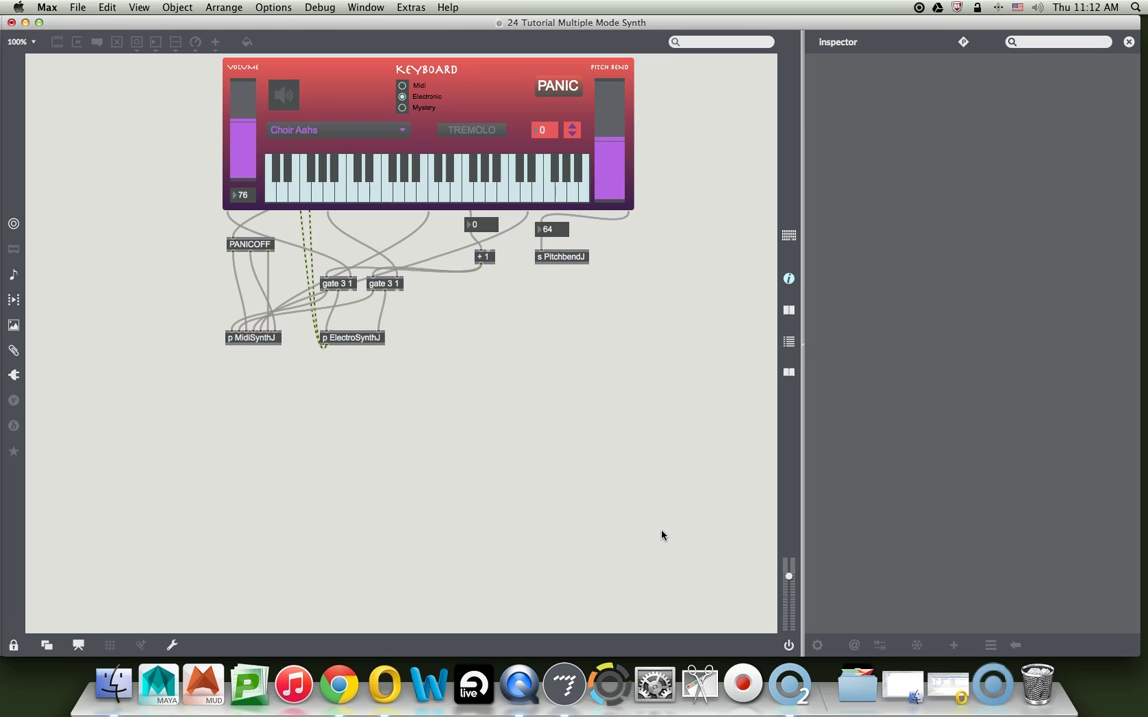
key("ctrl+super+Escape")
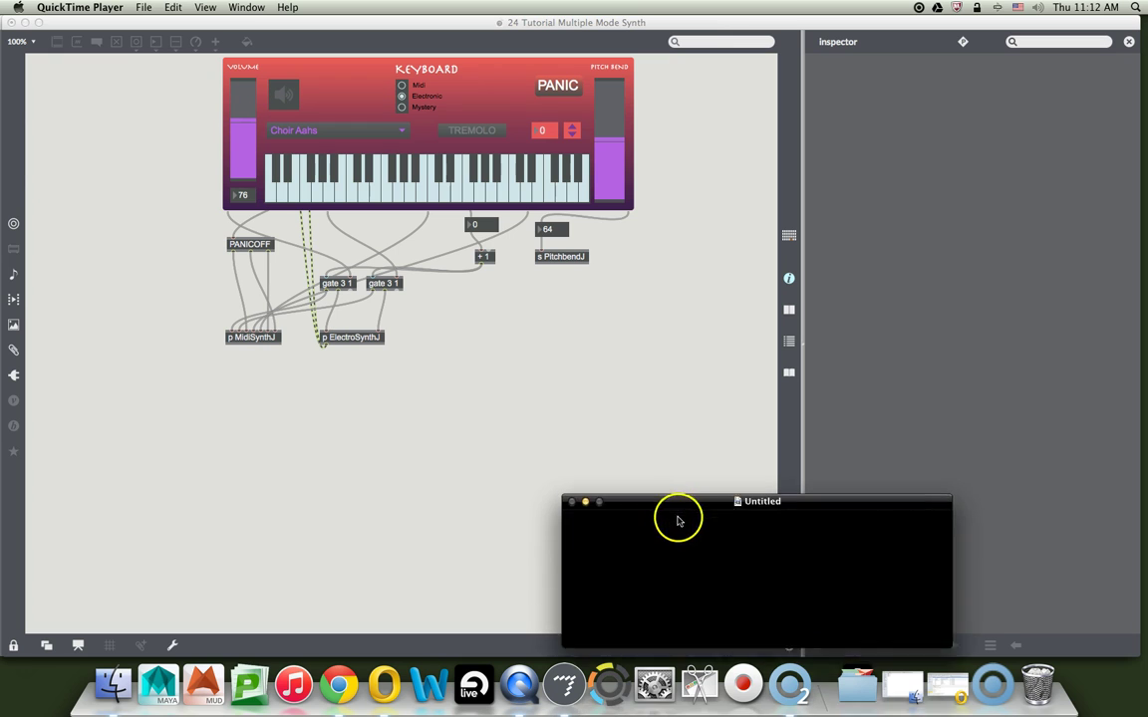
left_click_drag(692, 502, 435, 252)
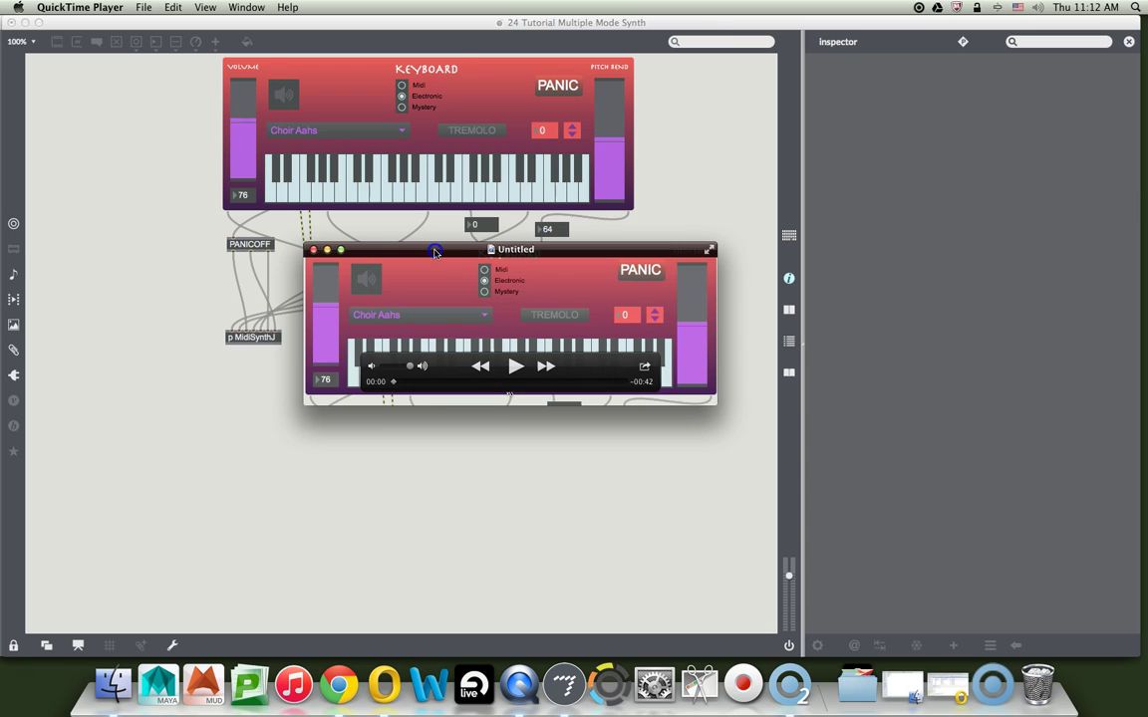
Play back part of the recorded movie, pause it and move its window clear of the patch objects.
left_click(514, 367)
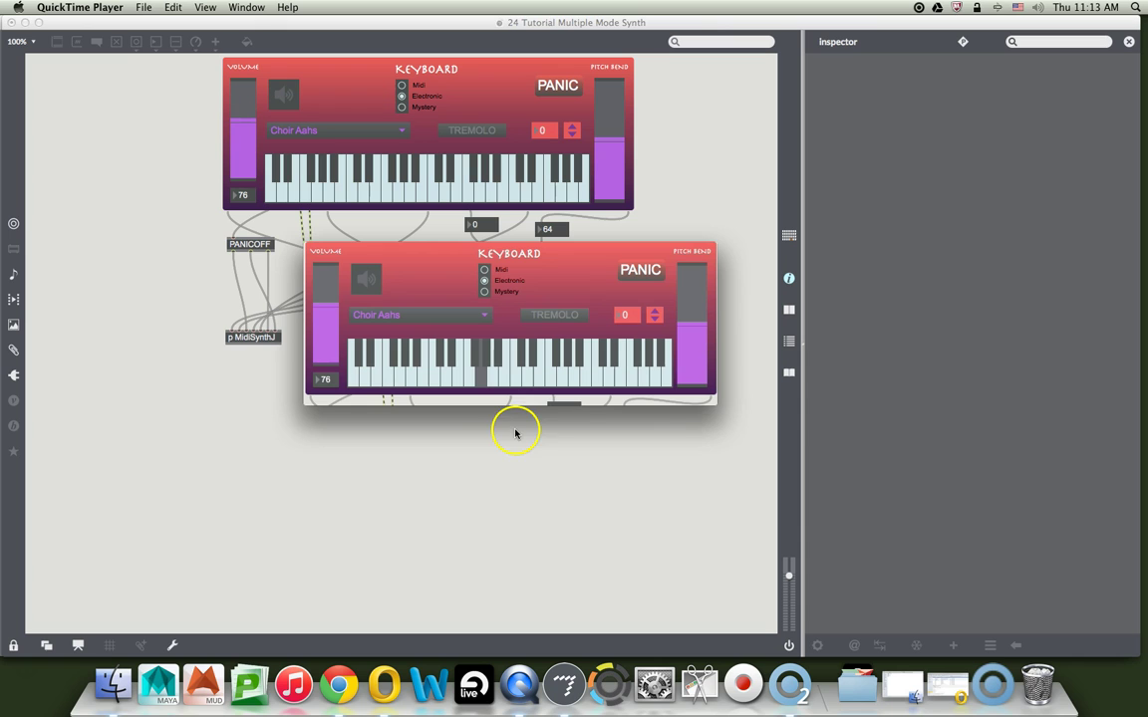
mouse_move(389, 361)
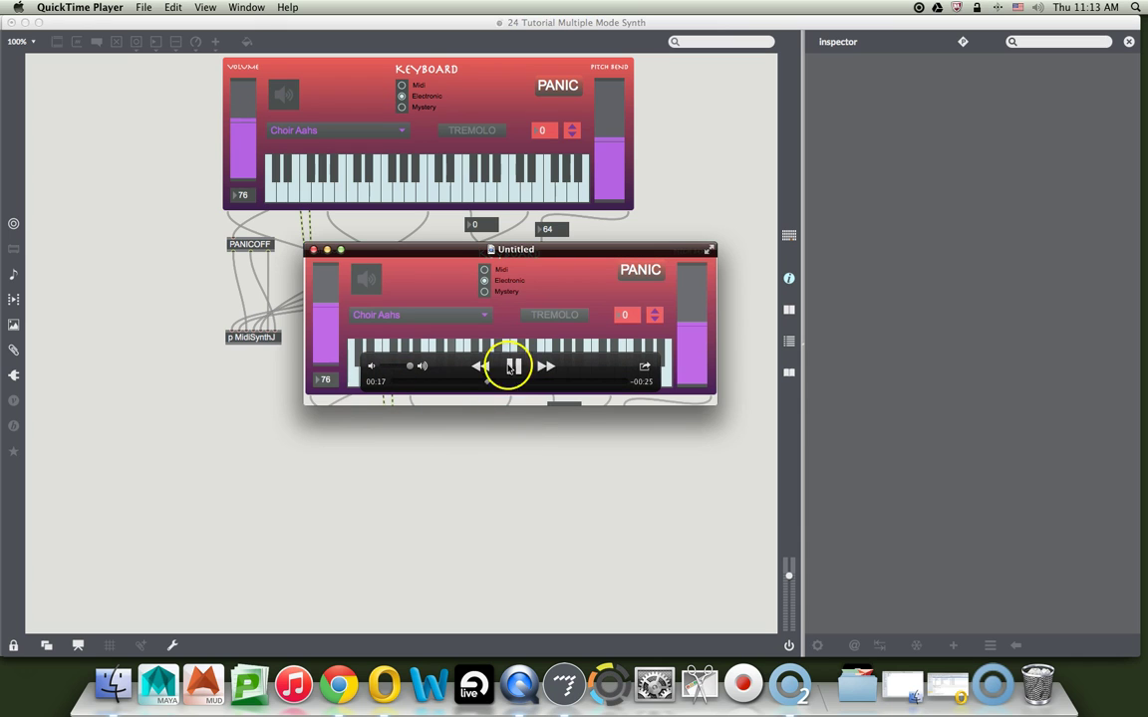
left_click(513, 366)
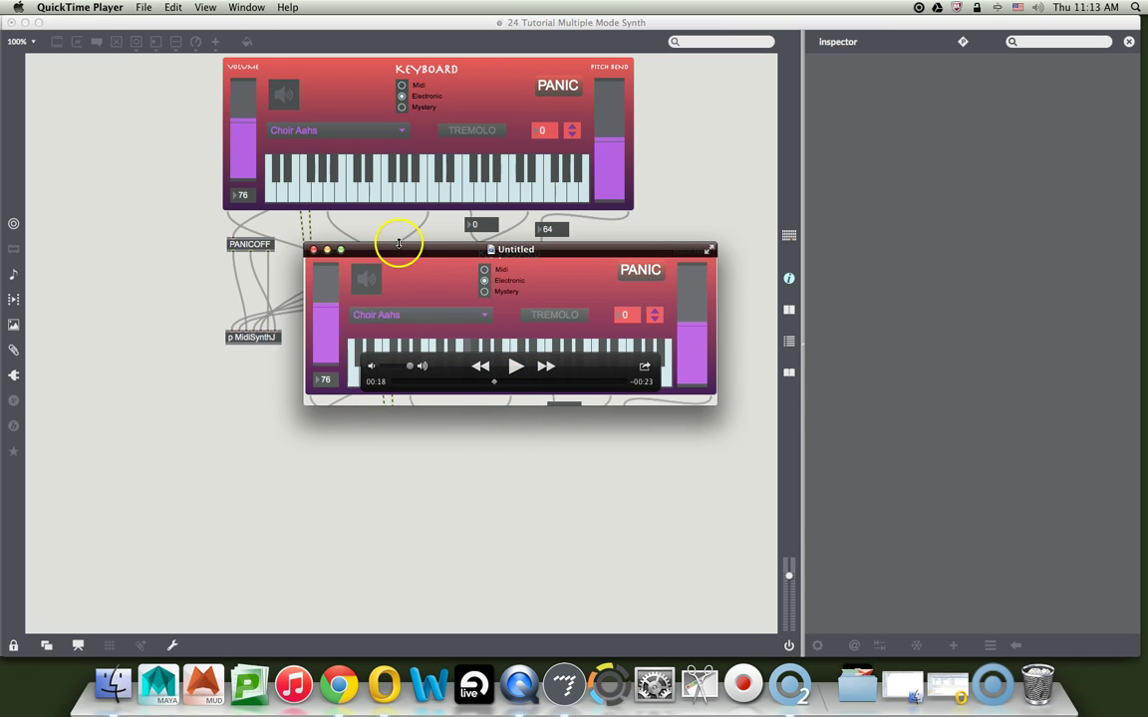
left_click_drag(401, 252, 512, 310)
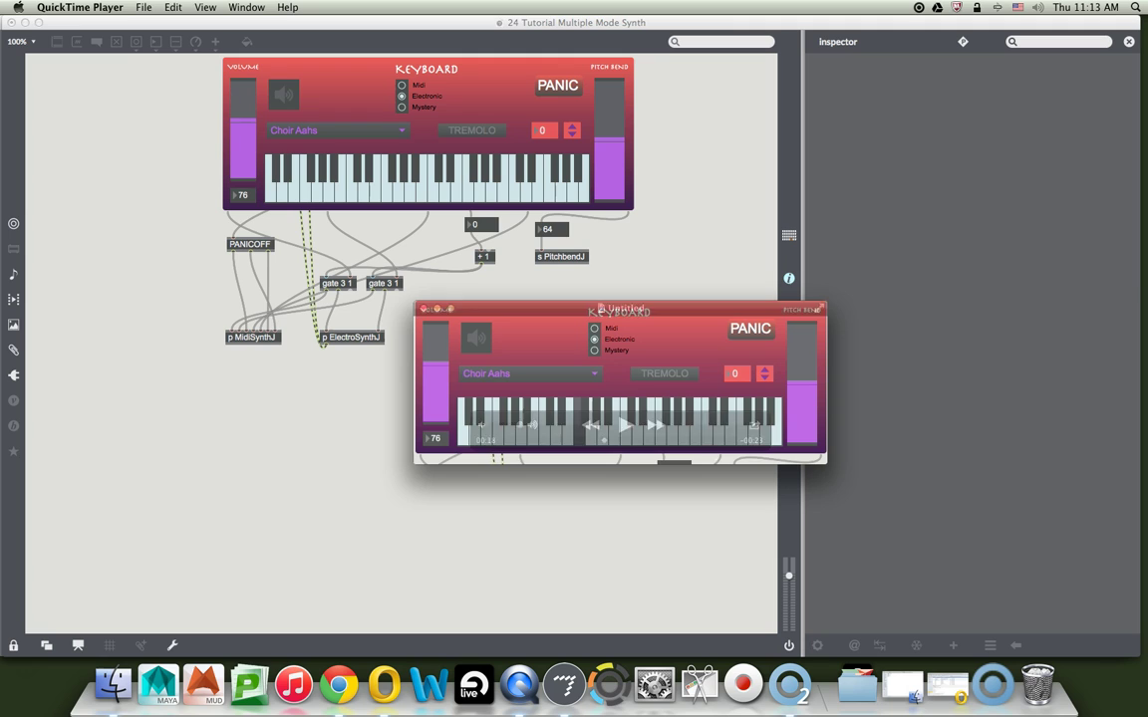
left_click(144, 9)
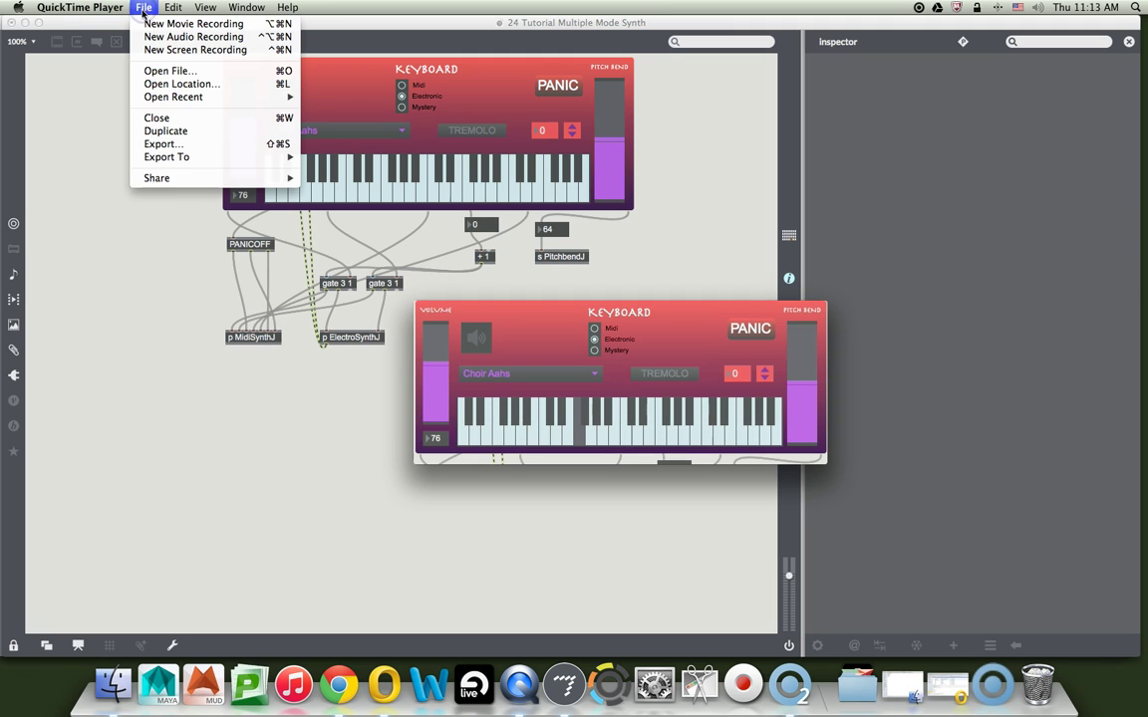
mouse_move(148, 157)
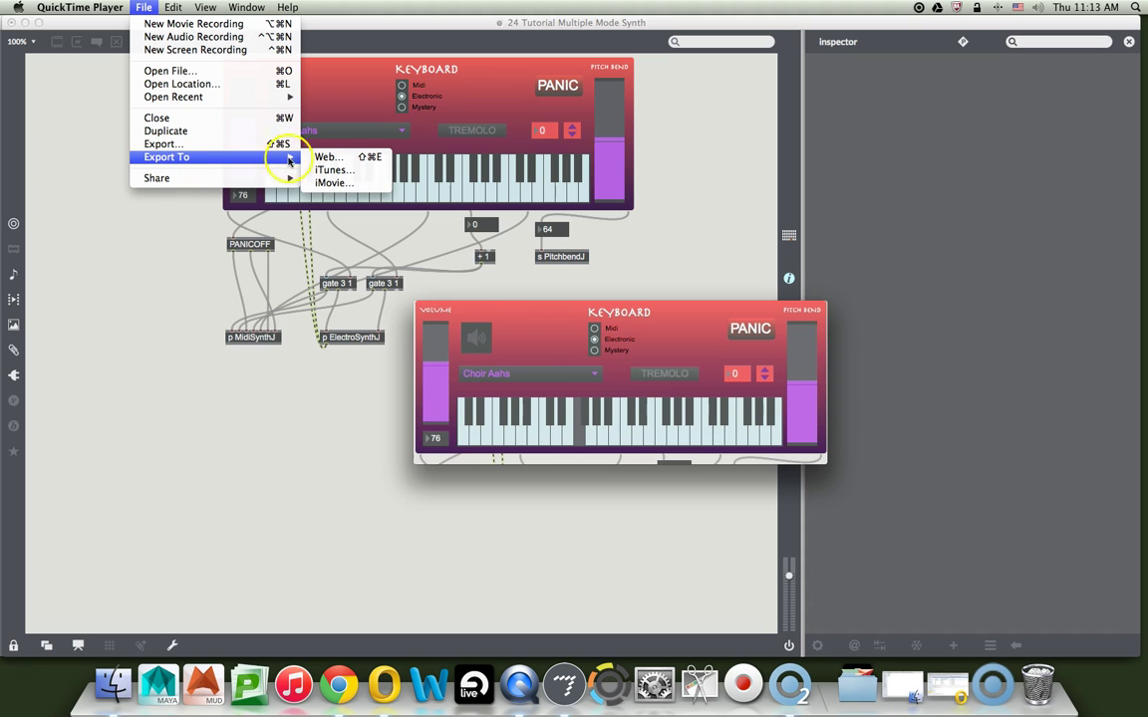
left_click(329, 159)
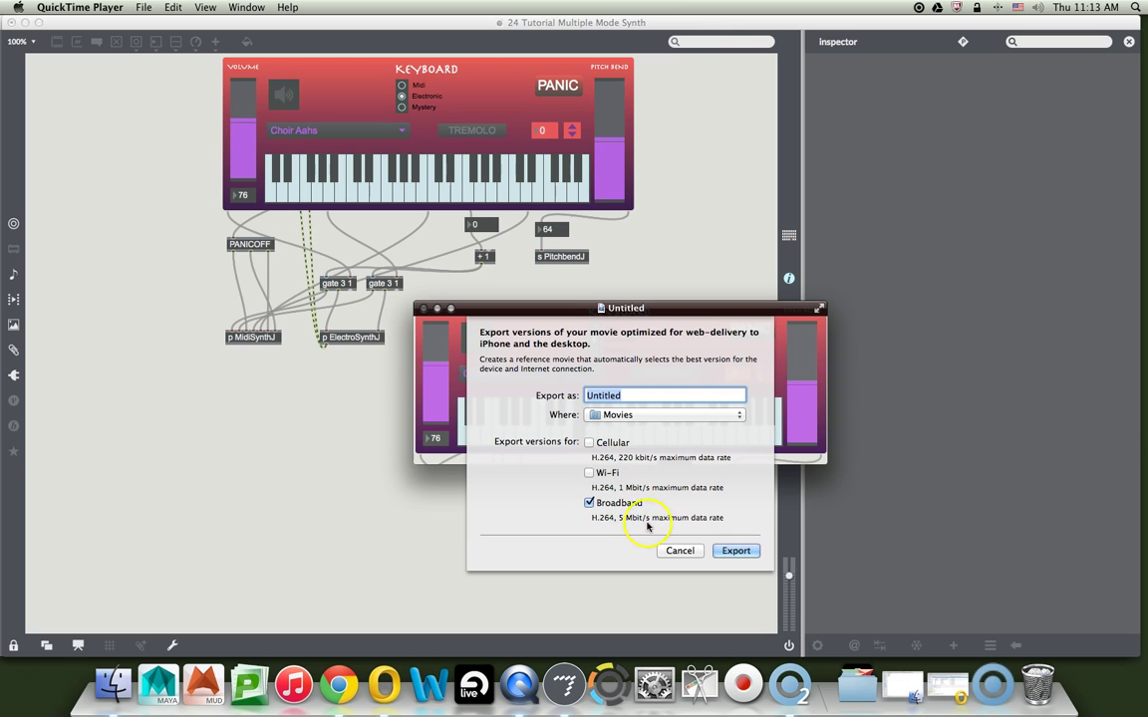
left_click(679, 551)
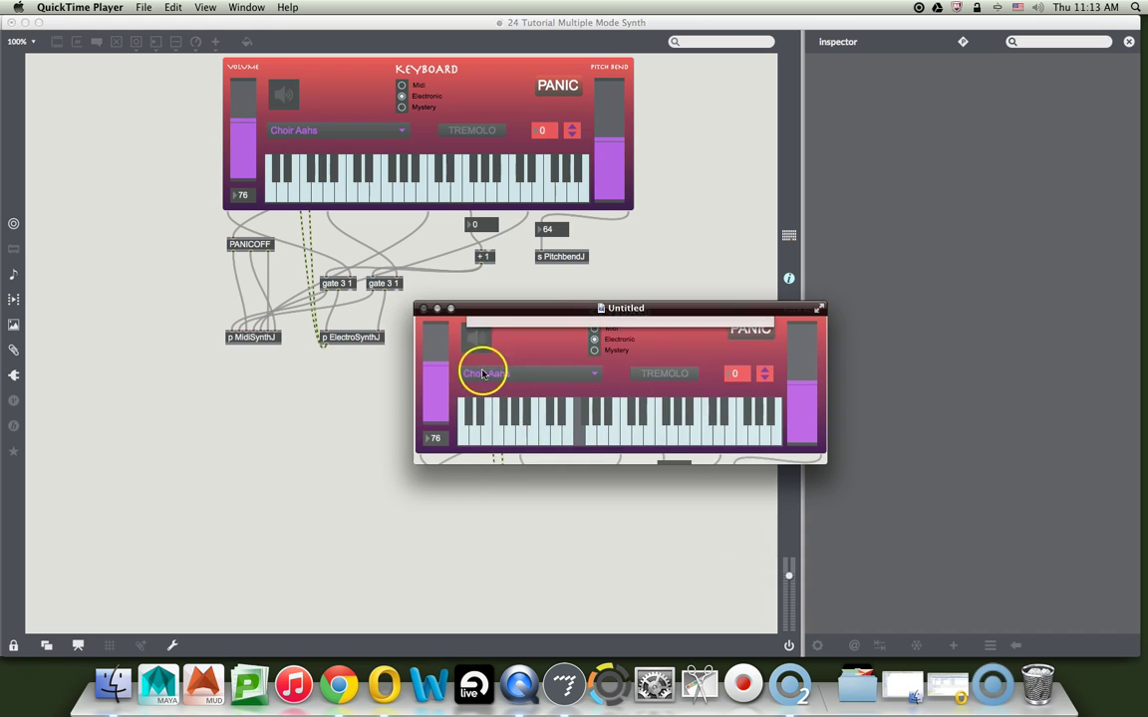
Export the recorded movie in 480p format as ImpossibleDemo to the Teaching Videos folder.
left_click(144, 7)
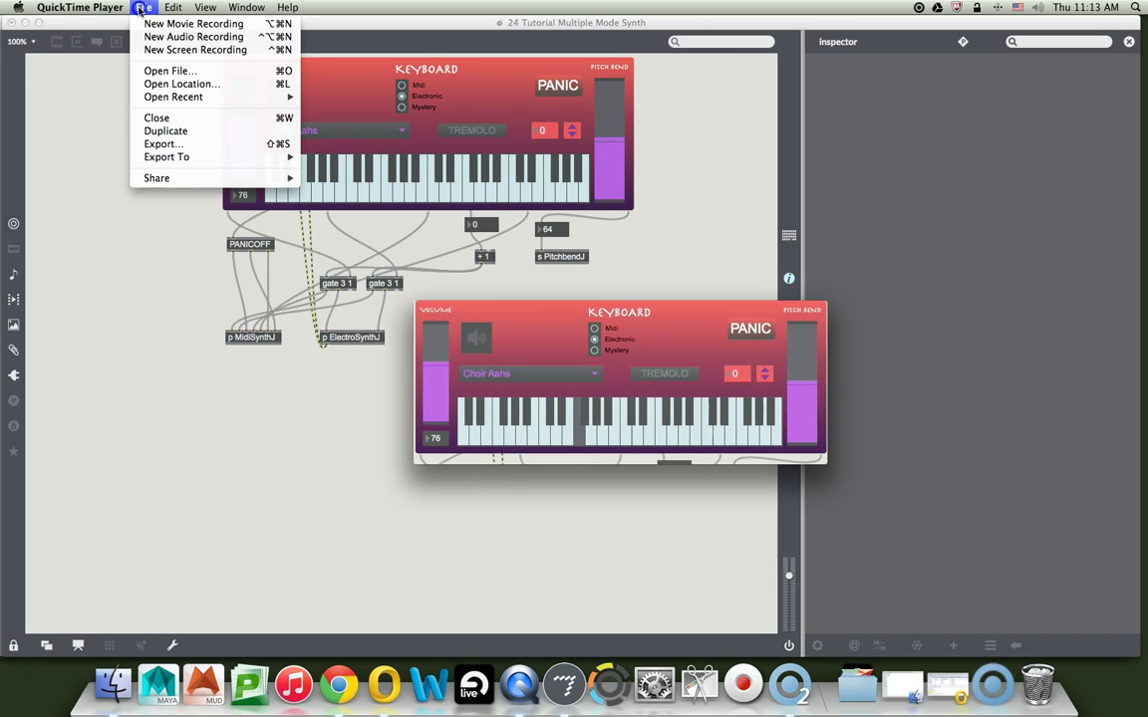
mouse_move(147, 157)
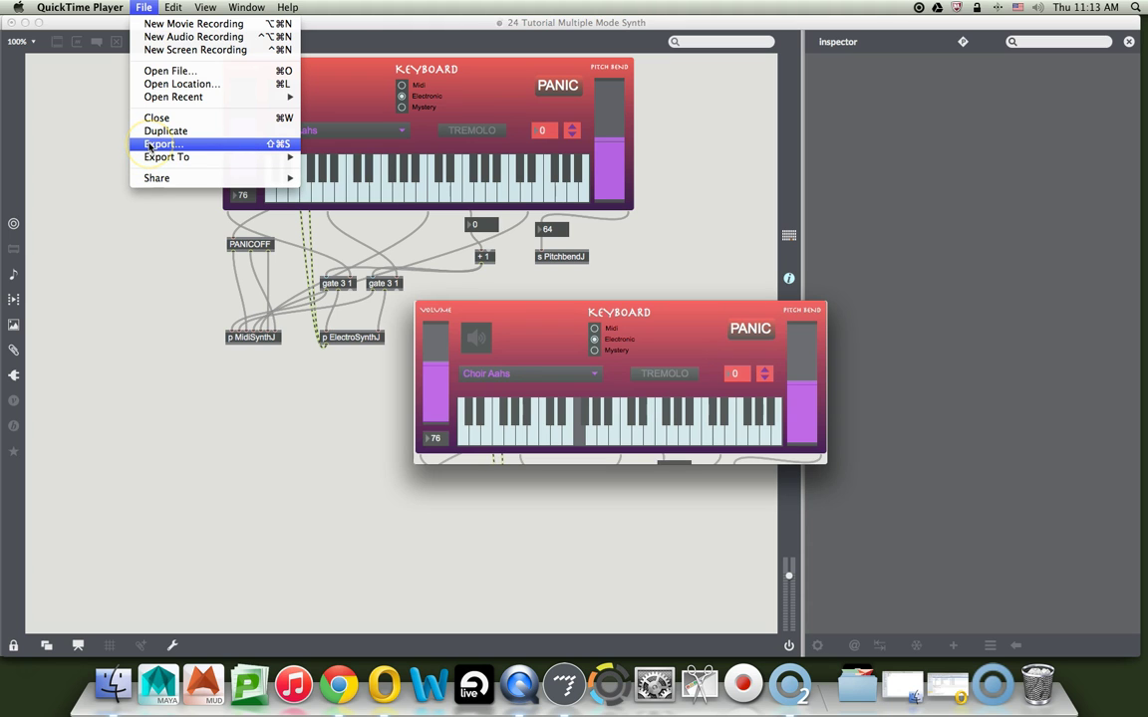
left_click(149, 144)
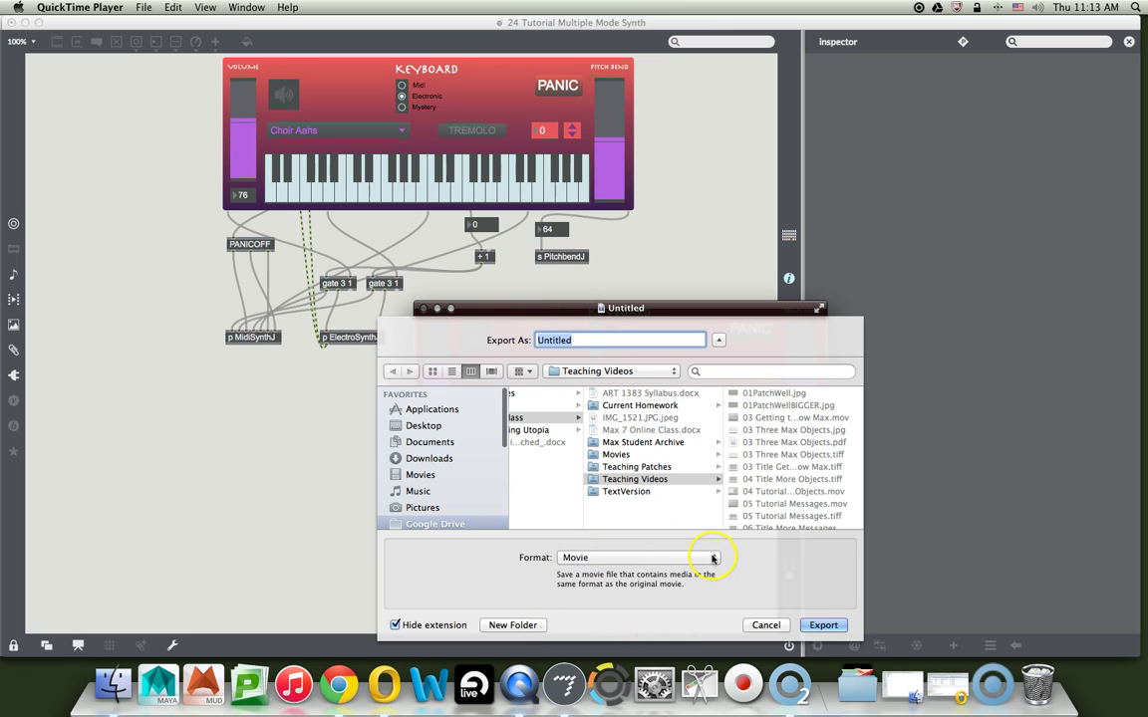
left_click_drag(591, 316, 540, 154)
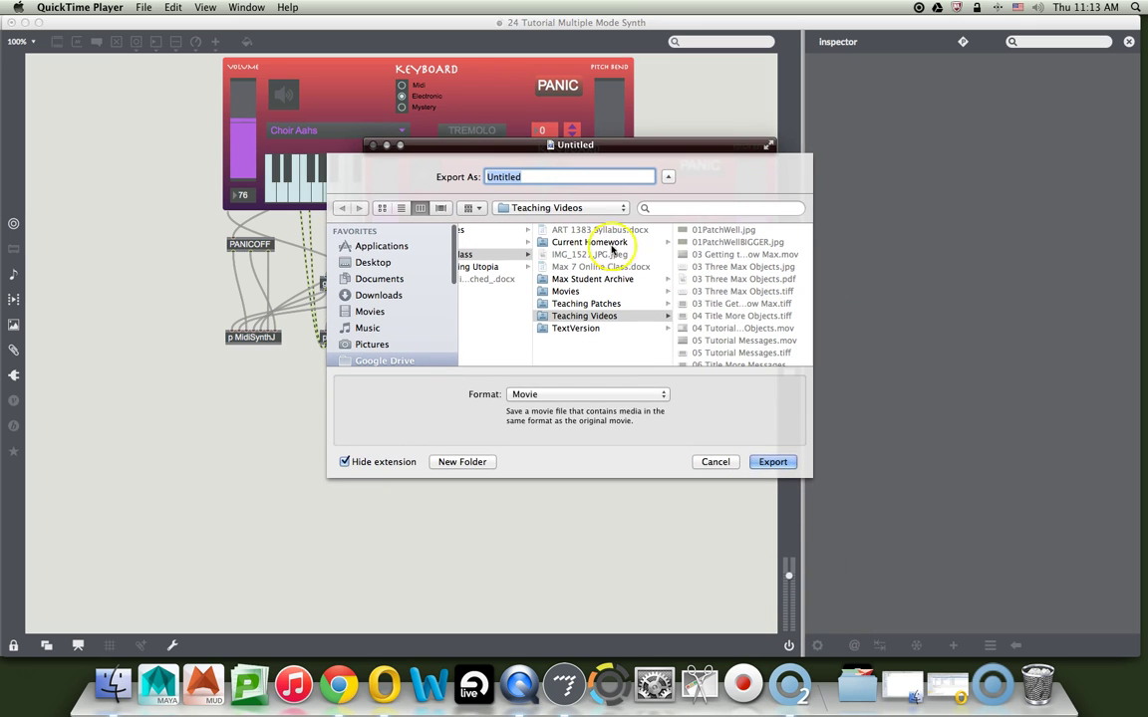
left_click(663, 394)
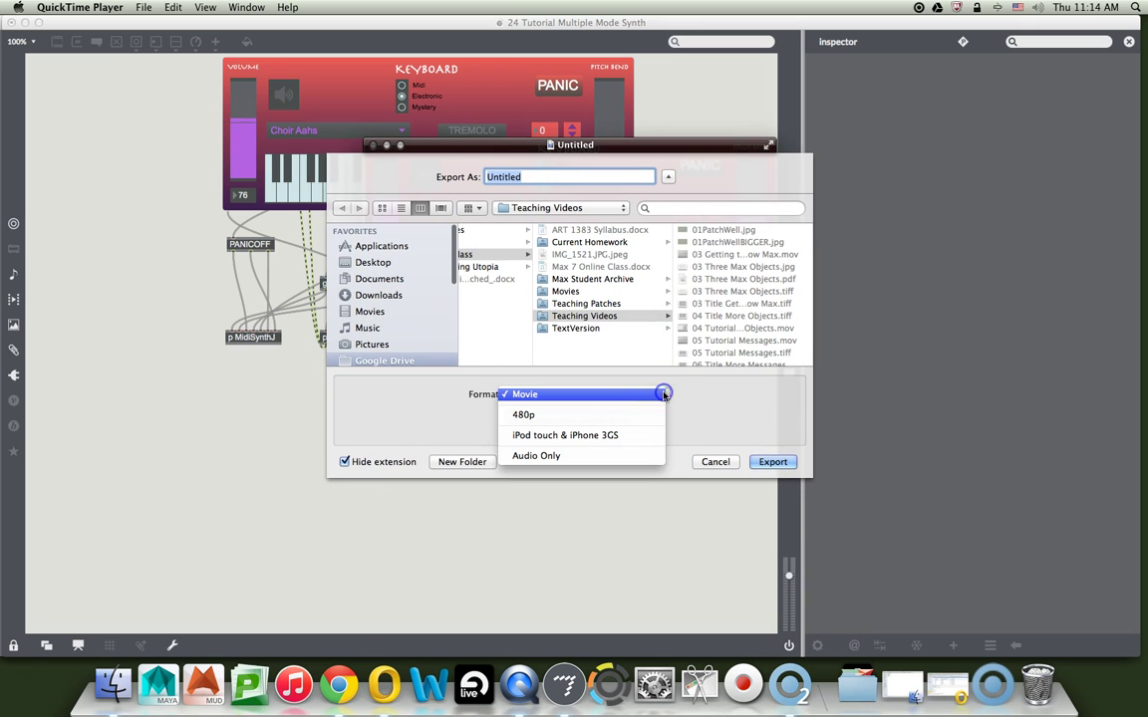
left_click(529, 415)
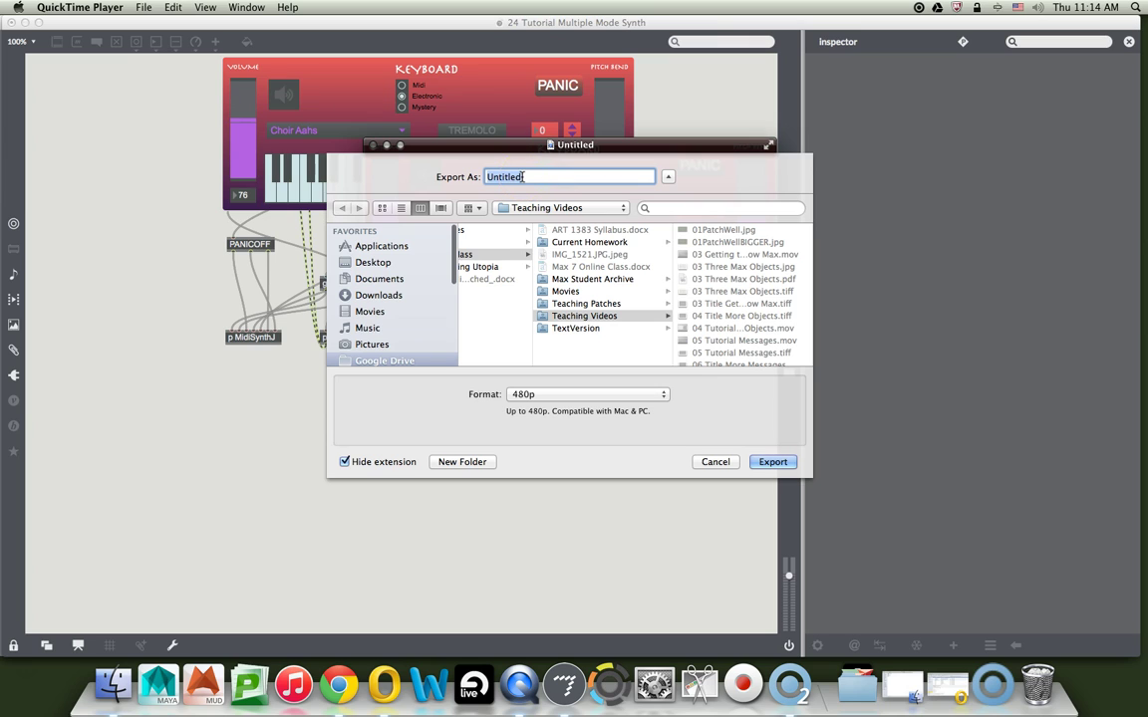
type("ImpossibleDemo")
left_click(770, 462)
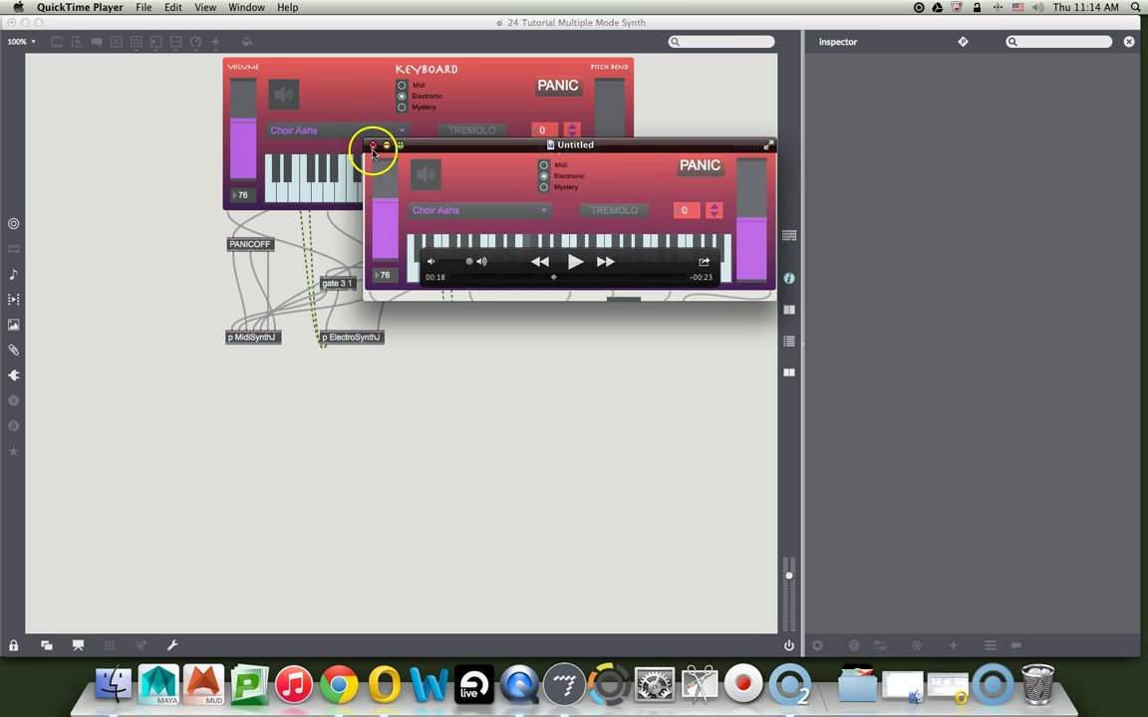
Close the recorded movie, saving it in Movie format as ImpossibleDemo in Teaching Videos and replacing the existing file.
left_click(372, 148)
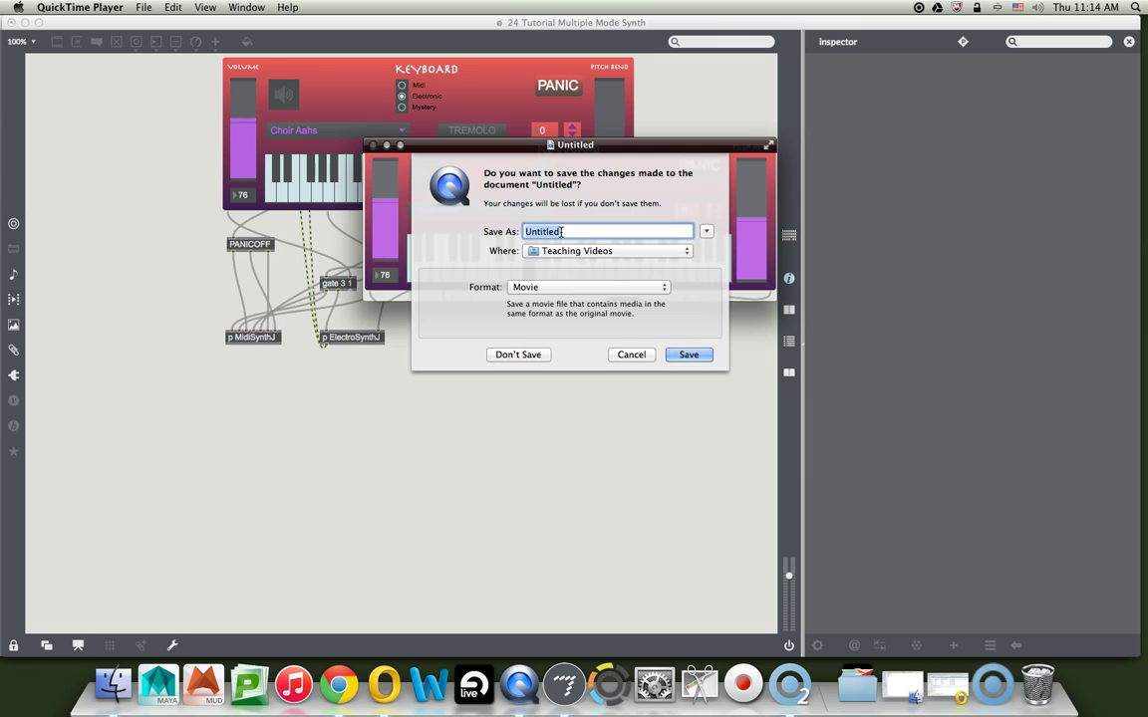
type("ImpossibleDemo")
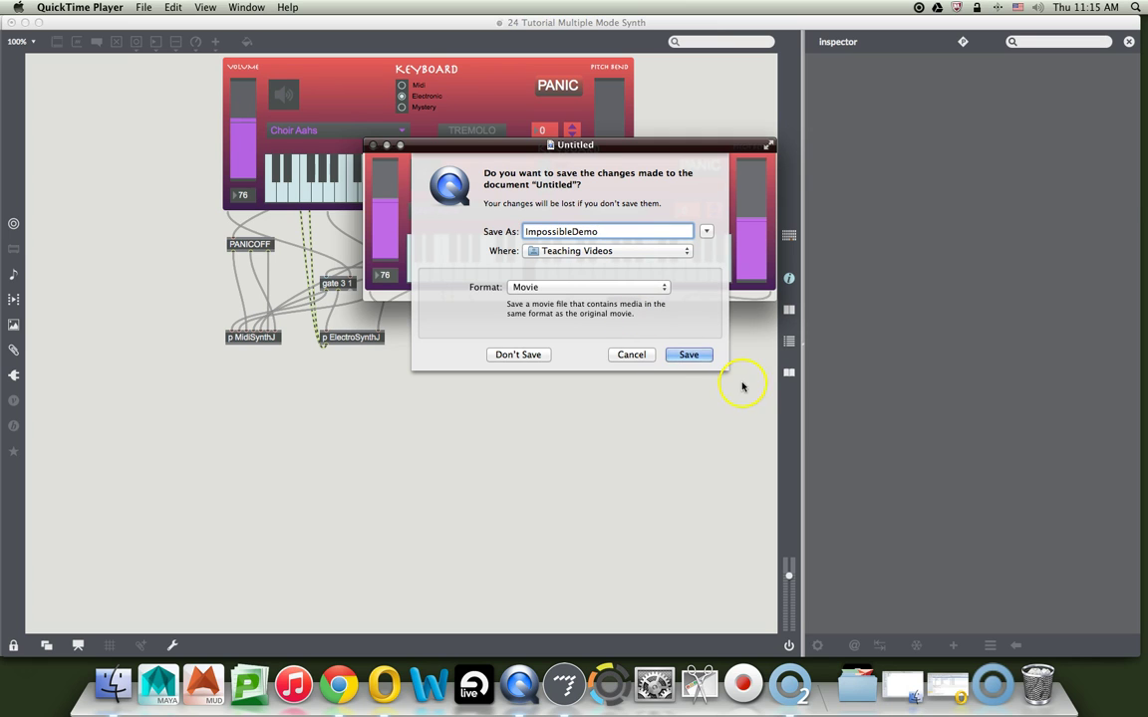
left_click(689, 354)
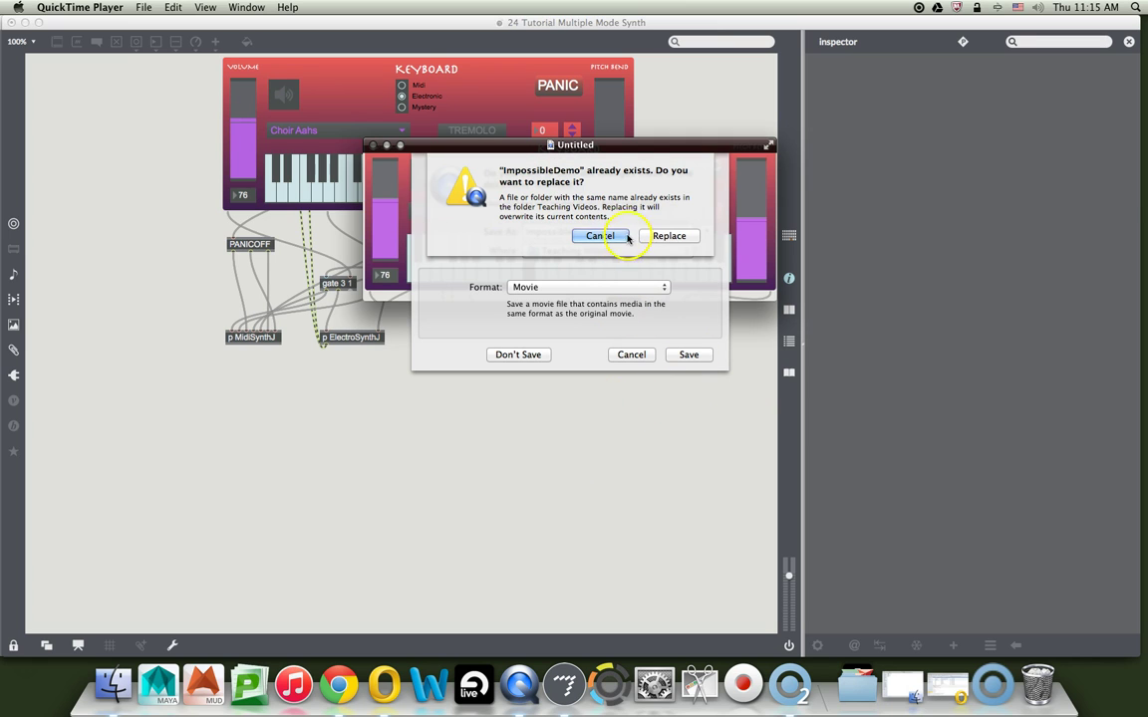
left_click(669, 235)
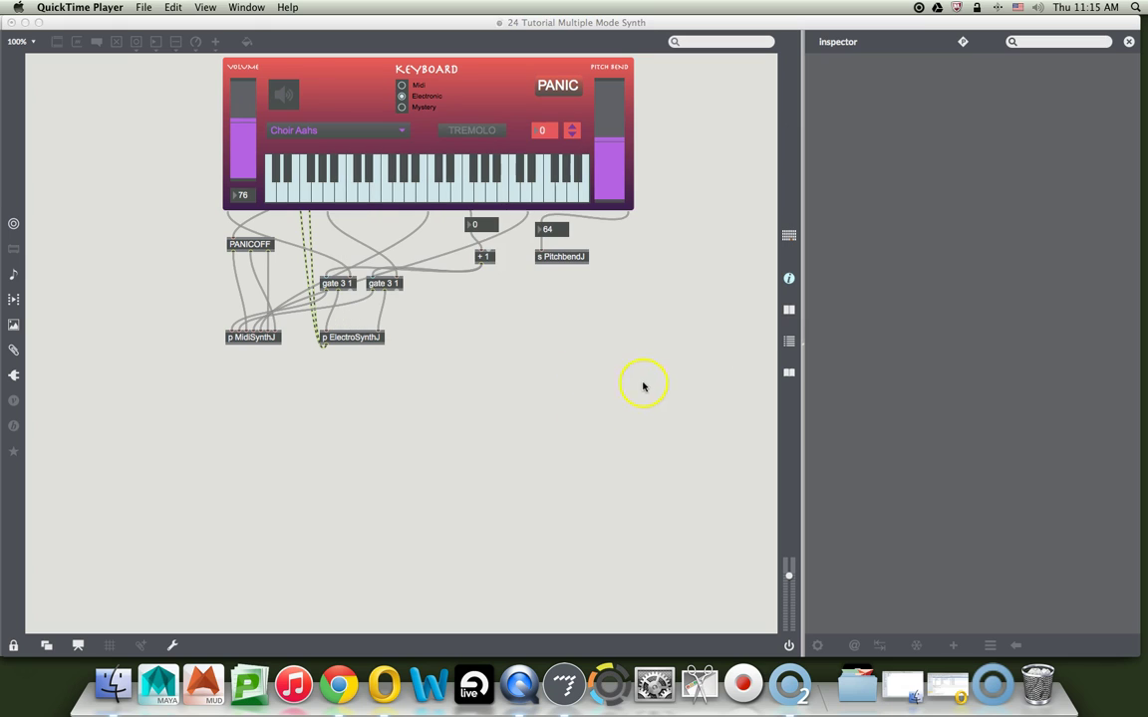